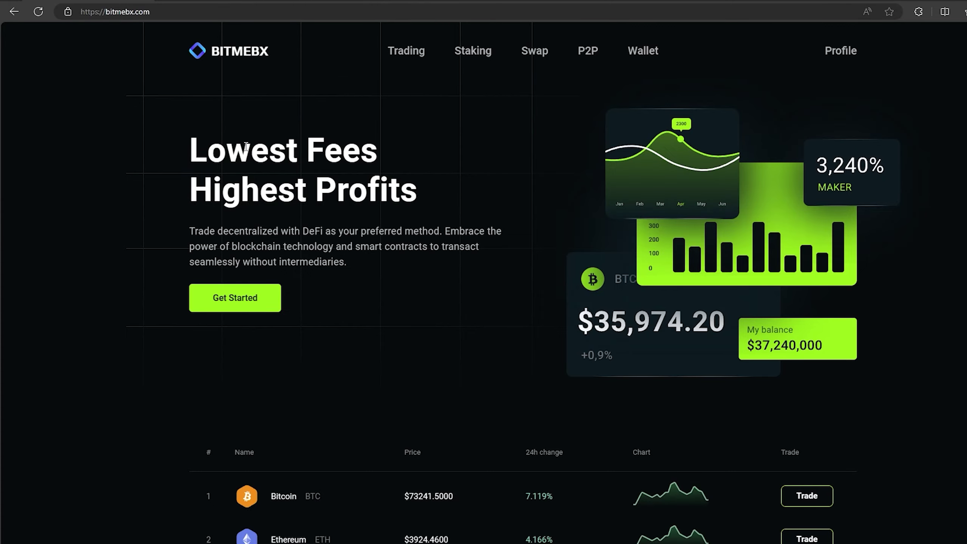
{"action": "scroll", "coordinate": [246, 147], "scroll_direction": "down", "scroll_amount": 5}
{"action": "scroll", "coordinate": [377, 181], "scroll_direction": "down", "scroll_amount": 5}
{"action": "scroll", "coordinate": [292, 149], "scroll_direction": "down", "scroll_amount": 5}
{"action": "scroll", "coordinate": [211, 153], "scroll_direction": "down", "scroll_amount": 3}
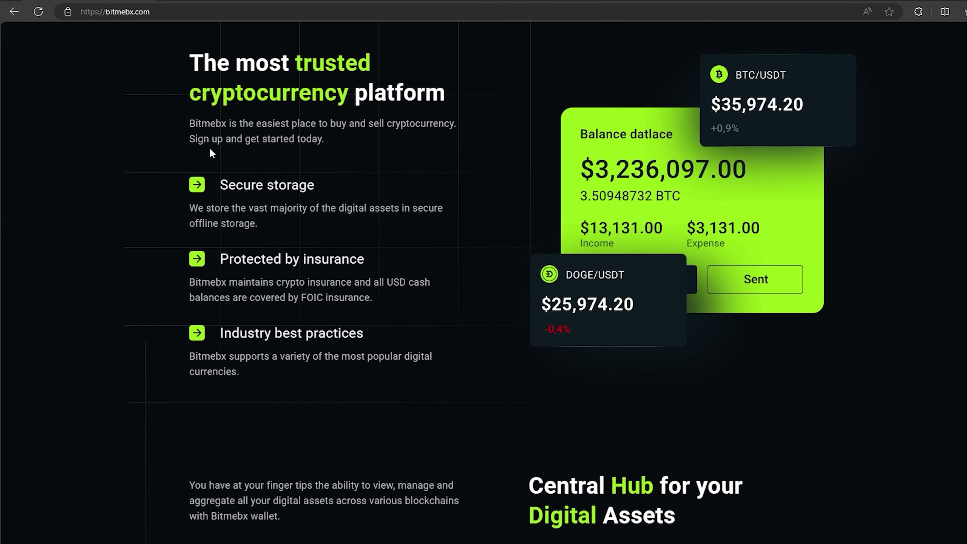
{"action": "scroll", "coordinate": [209, 146], "scroll_direction": "down", "scroll_amount": 5}
{"action": "scroll", "coordinate": [195, 153], "scroll_direction": "down", "scroll_amount": 5}
{"action": "scroll", "coordinate": [228, 237], "scroll_direction": "down", "scroll_amount": 3}
{"action": "scroll", "coordinate": [247, 245], "scroll_direction": "up", "scroll_amount": 5}
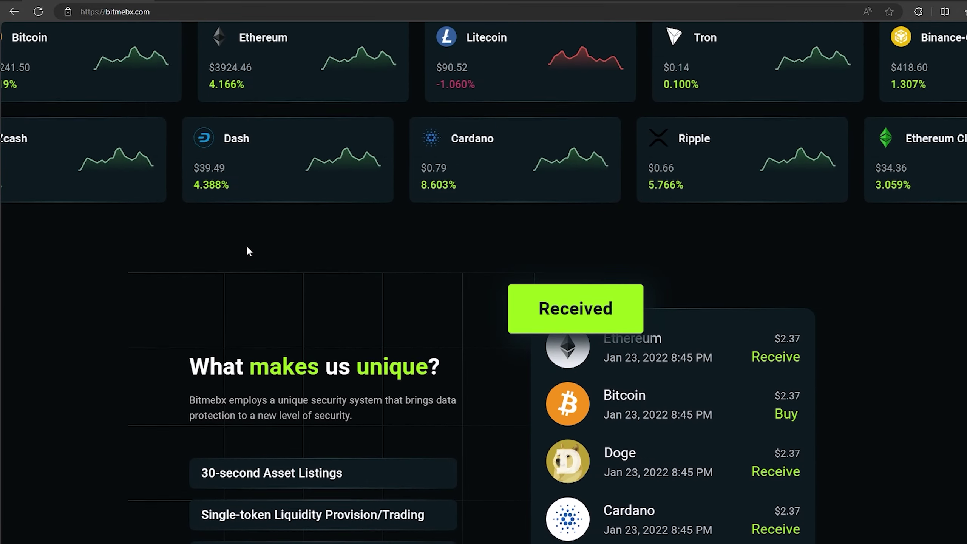
{"action": "scroll", "coordinate": [247, 246], "scroll_direction": "up", "scroll_amount": 5}
{"action": "scroll", "coordinate": [247, 242], "scroll_direction": "up", "scroll_amount": 5}
{"action": "scroll", "coordinate": [248, 245], "scroll_direction": "up", "scroll_amount": 5}
{"action": "scroll", "coordinate": [249, 245], "scroll_direction": "up", "scroll_amount": 3}
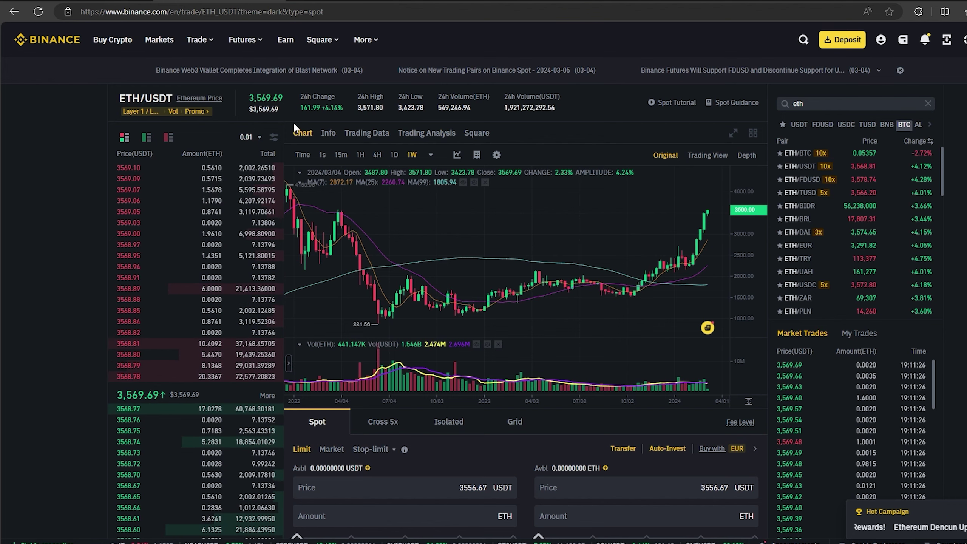
Return to the Bitmebx tab and view its wallet overview showing a 0 USD balance
{"action": "left_click", "coordinate": [82, 1]}
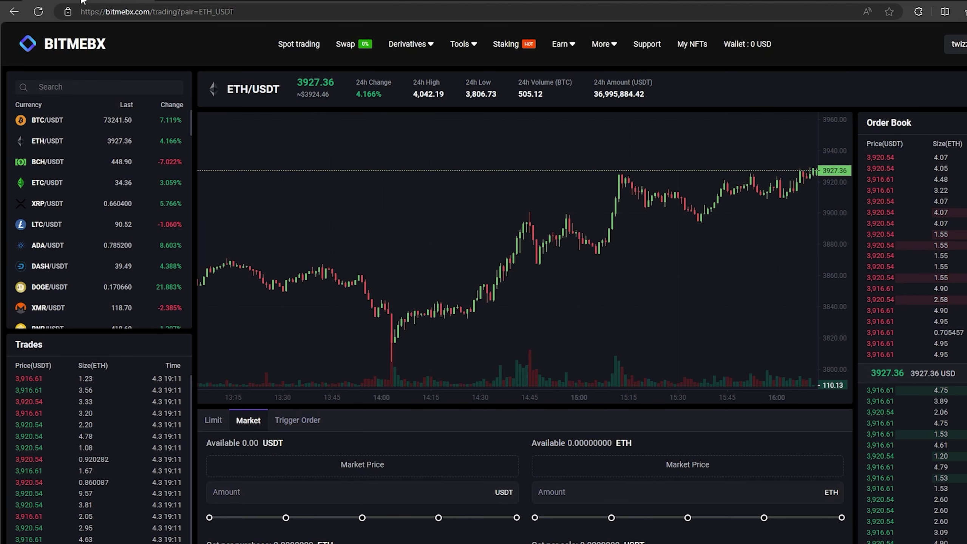
{"action": "left_click", "coordinate": [755, 50]}
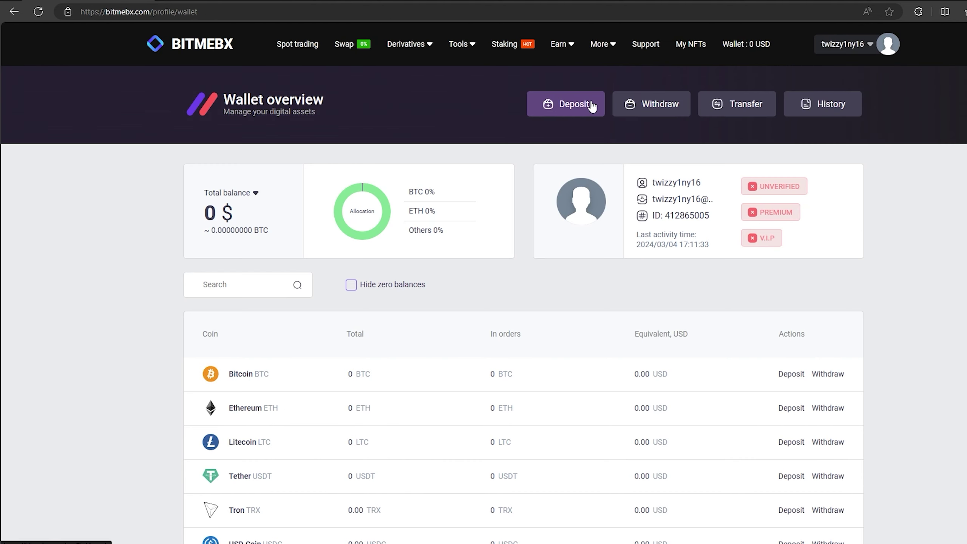
Generate and copy a Bitmebx Ethereum deposit address, then return to Binance's ETH withdrawal form
{"action": "left_click", "coordinate": [590, 105]}
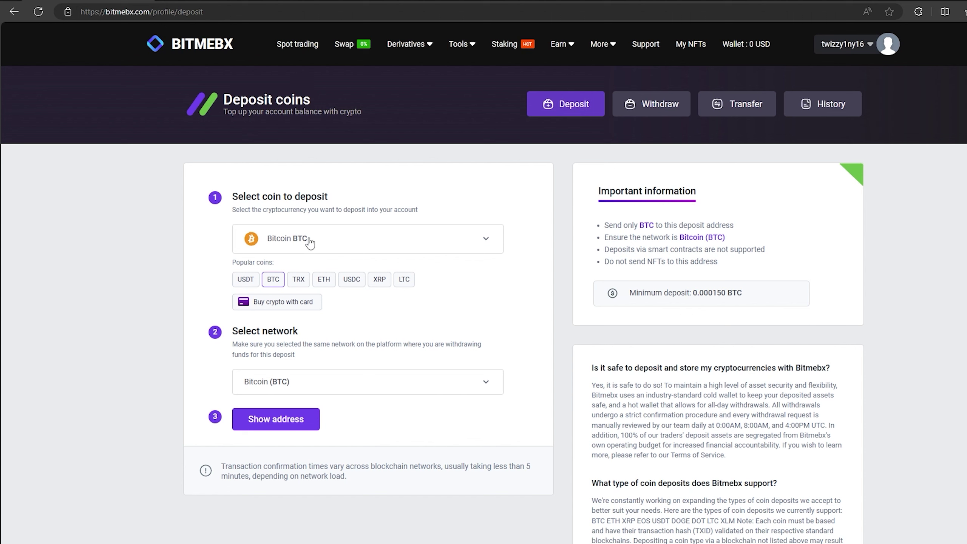
{"action": "left_click", "coordinate": [311, 242]}
{"action": "left_click", "coordinate": [294, 298]}
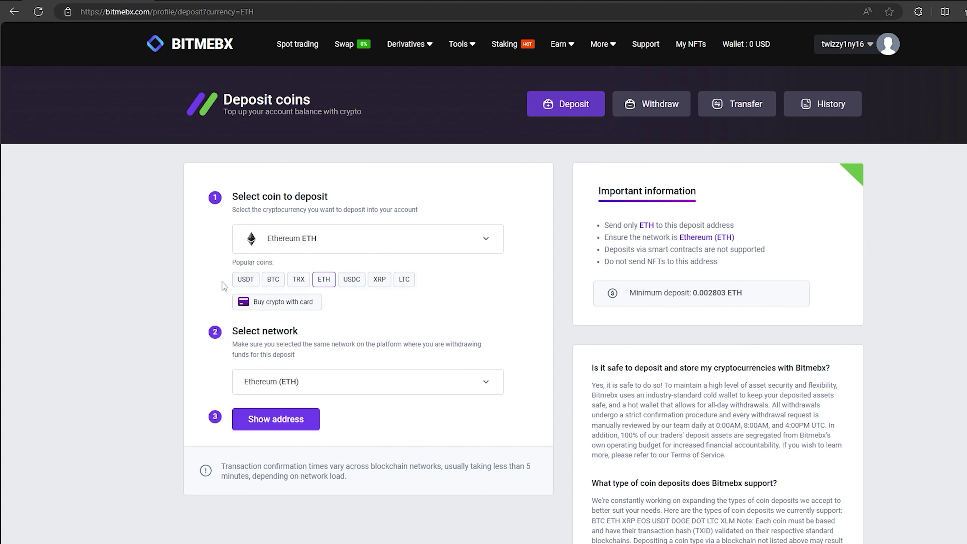
{"action": "left_click", "coordinate": [280, 421]}
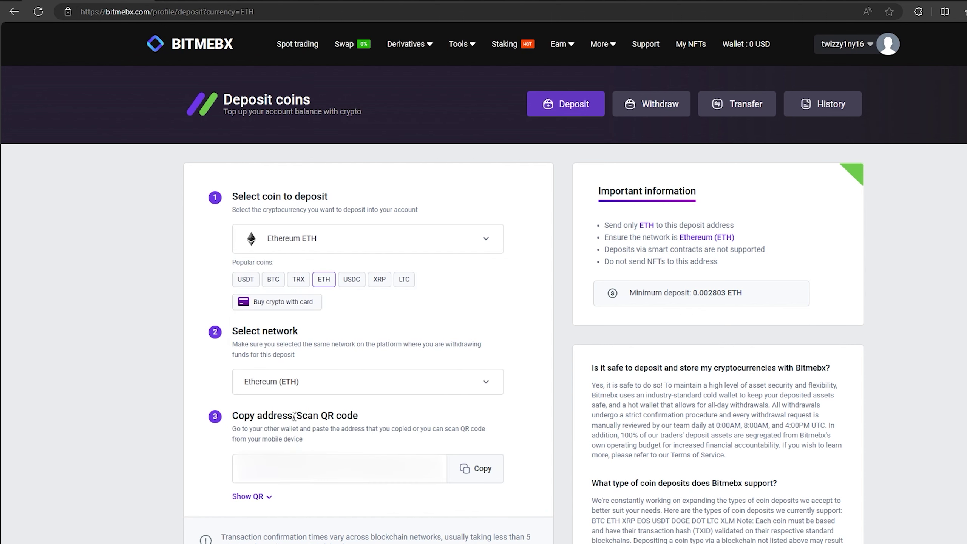
{"action": "left_click", "coordinate": [475, 469]}
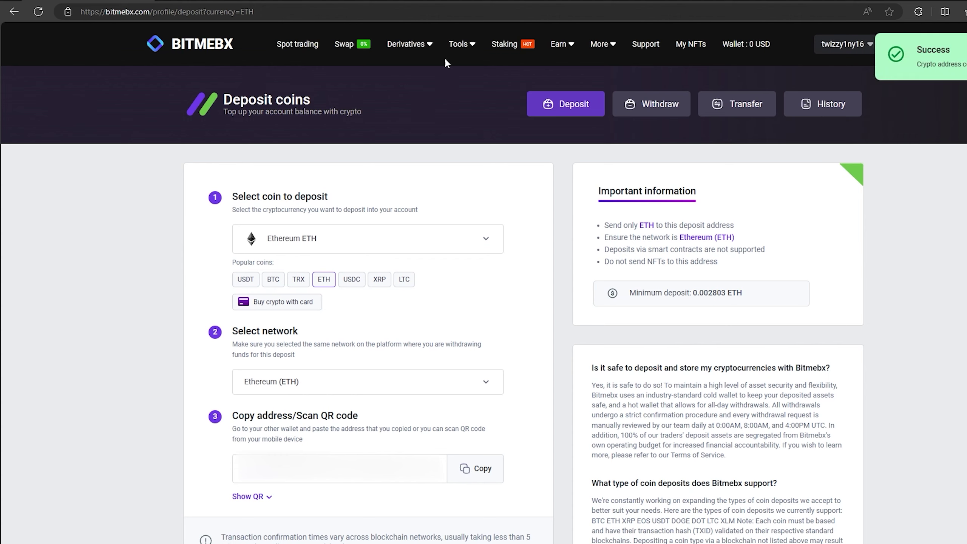
{"action": "key", "text": "ctrl+Tab"}
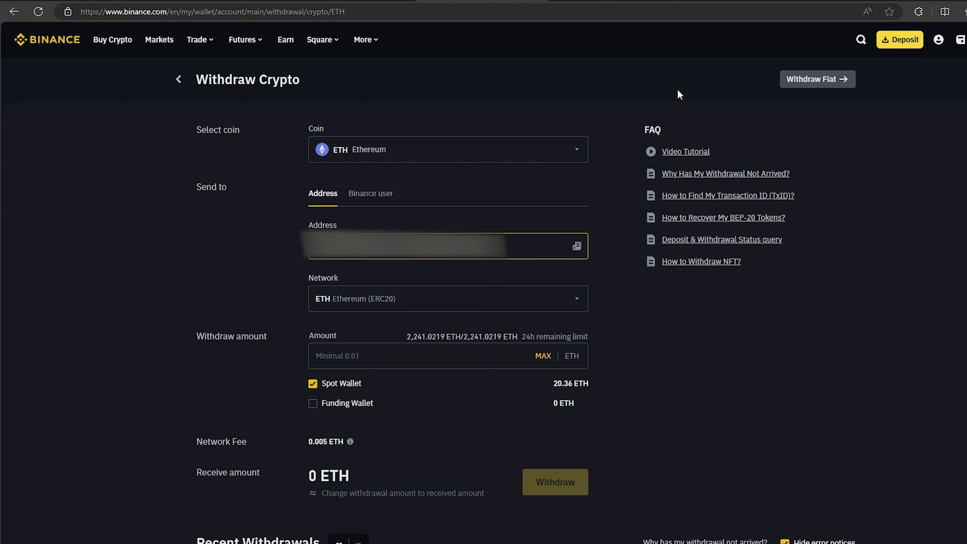
Convert 5000 USD to 1.40 ETH and enter 1.40 as Binance's ETH withdrawal amount
{"action": "key", "text": "ctrl+Tab"}
{"action": "double_click", "coordinate": [375, 388]}
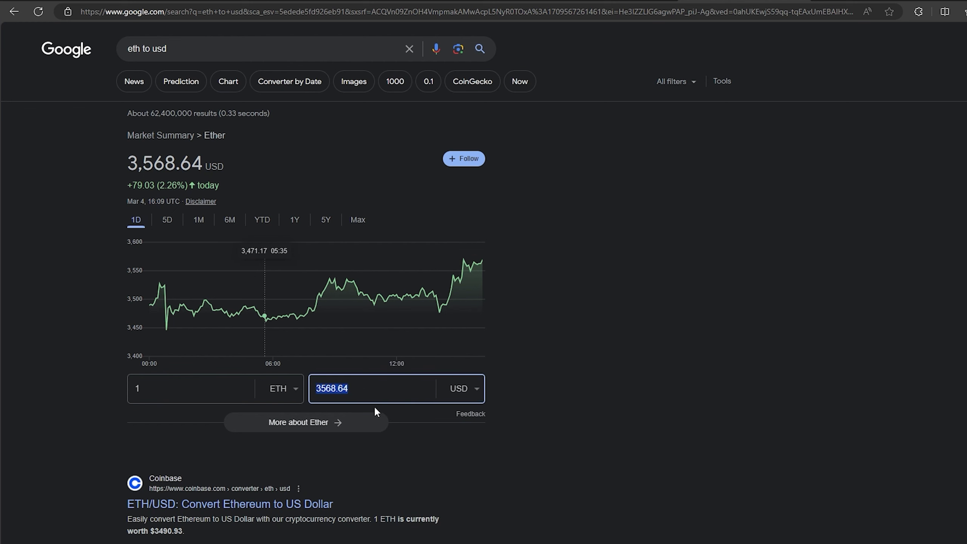
{"action": "type", "text": "5000"}
{"action": "double_click", "coordinate": [174, 388]}
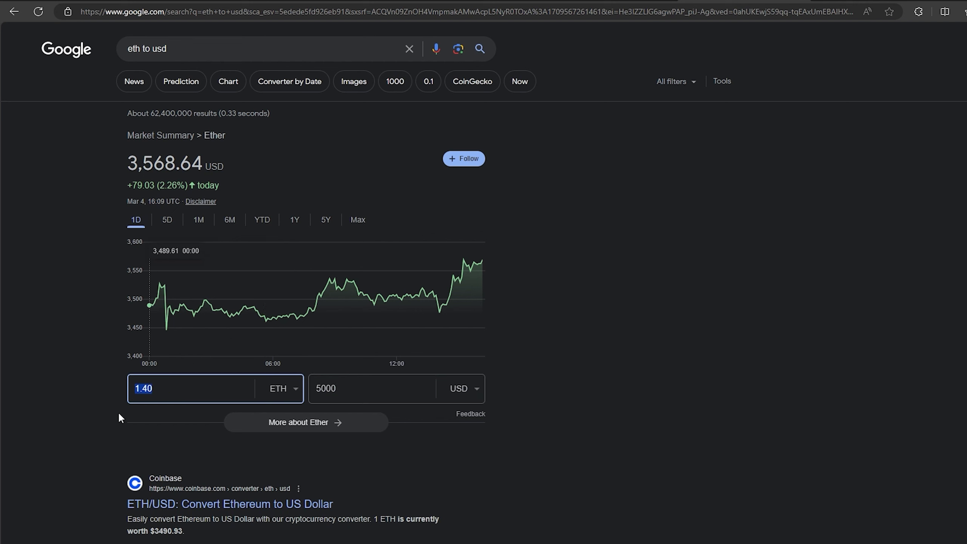
{"action": "key", "text": "ctrl+c"}
{"action": "key", "text": "ctrl+Tab"}
{"action": "left_click", "coordinate": [386, 355]}
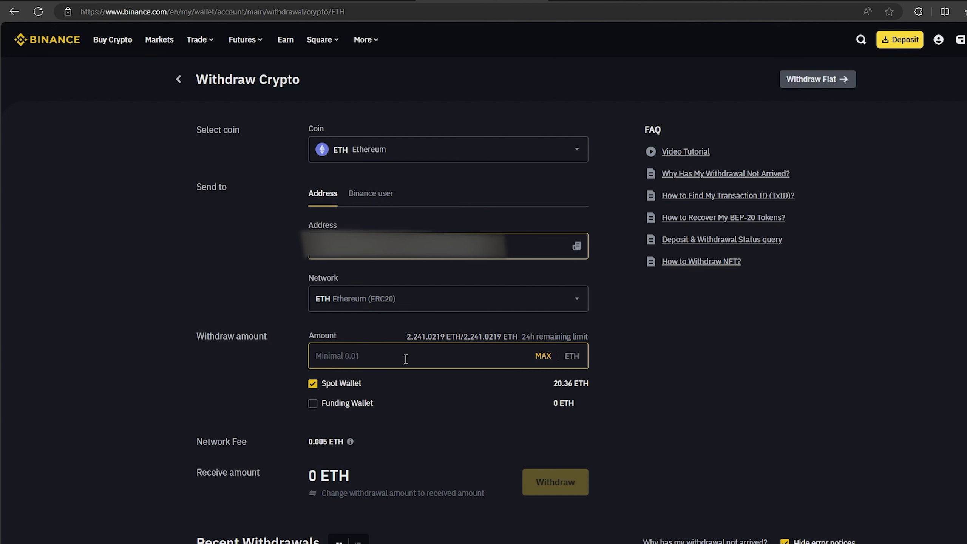
{"action": "key", "text": "ctrl+v"}
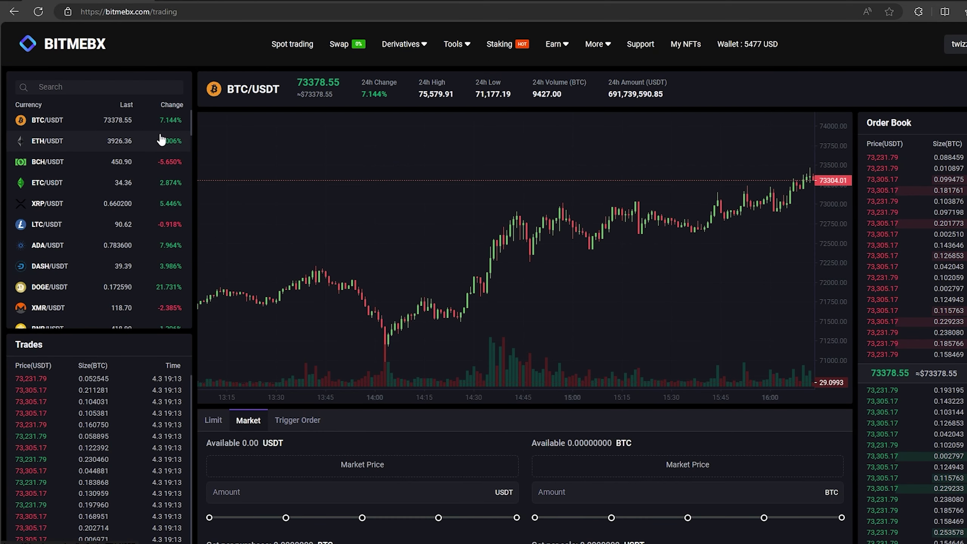
Sell all 1.395 ETH at market on ETH/USDT and check the 5475 $ wallet balance
{"action": "left_click", "coordinate": [163, 142]}
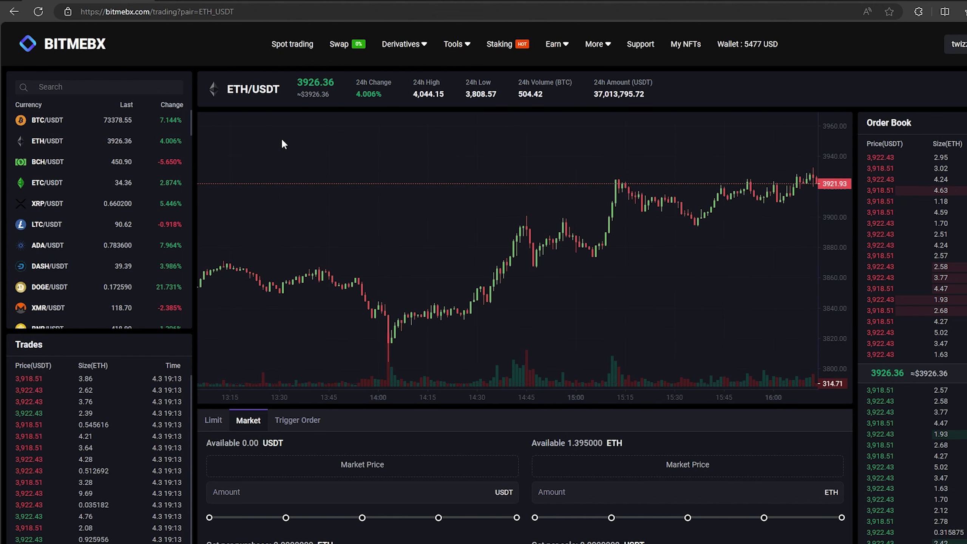
{"action": "scroll", "coordinate": [538, 415], "scroll_direction": "down", "scroll_amount": 1}
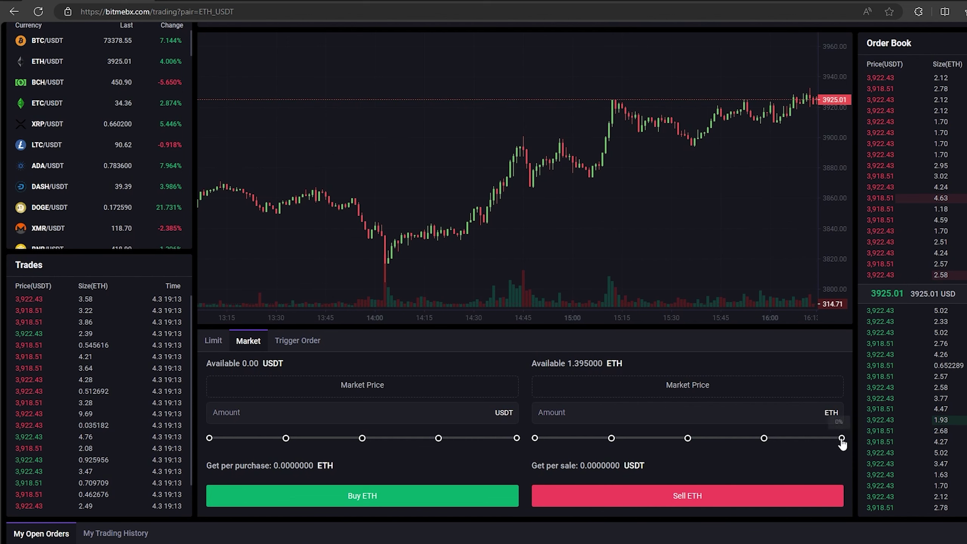
{"action": "left_click", "coordinate": [841, 438]}
{"action": "left_click", "coordinate": [674, 496]}
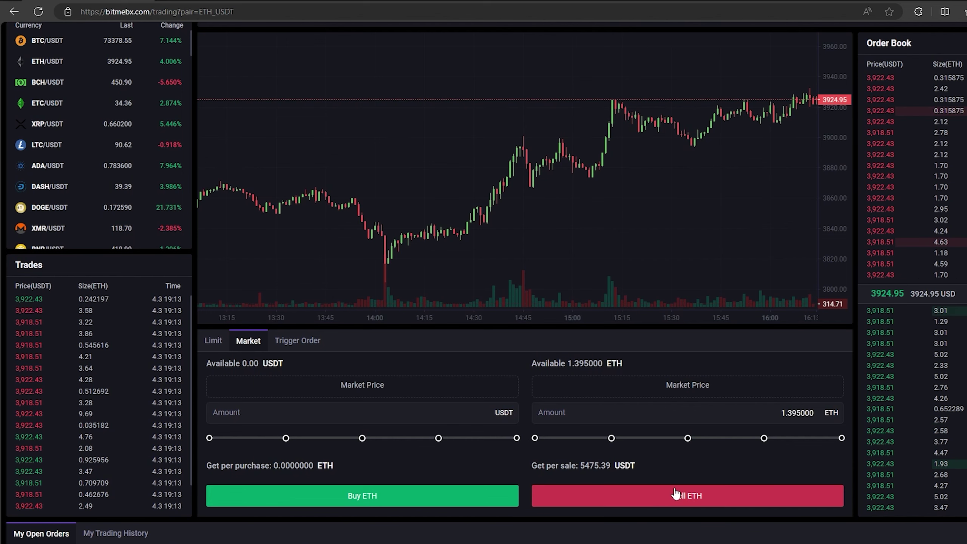
{"action": "scroll", "coordinate": [533, 461], "scroll_direction": "up", "scroll_amount": 3}
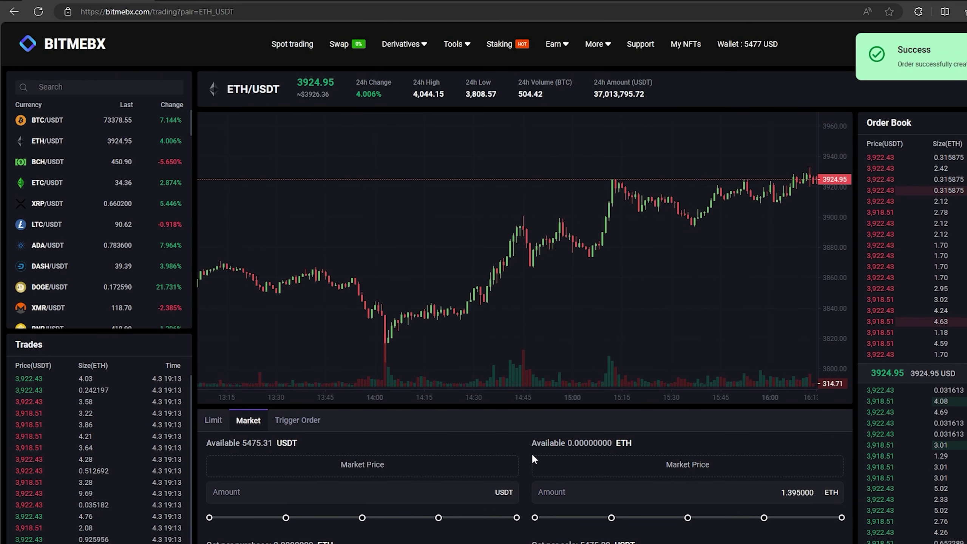
{"action": "left_click", "coordinate": [731, 46]}
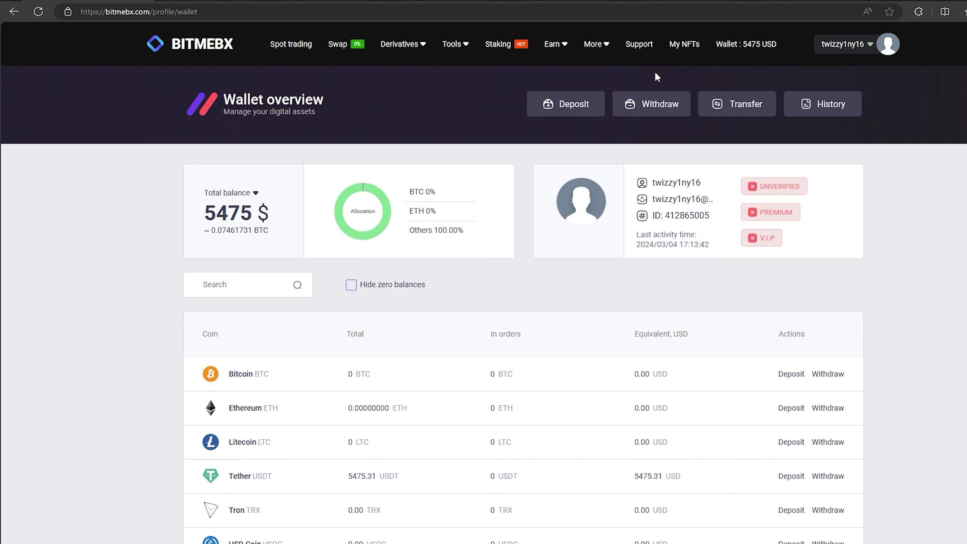
Withdraw the entire USDT balance from Bitmebx to the copied Binance deposit address
{"action": "left_click", "coordinate": [660, 109]}
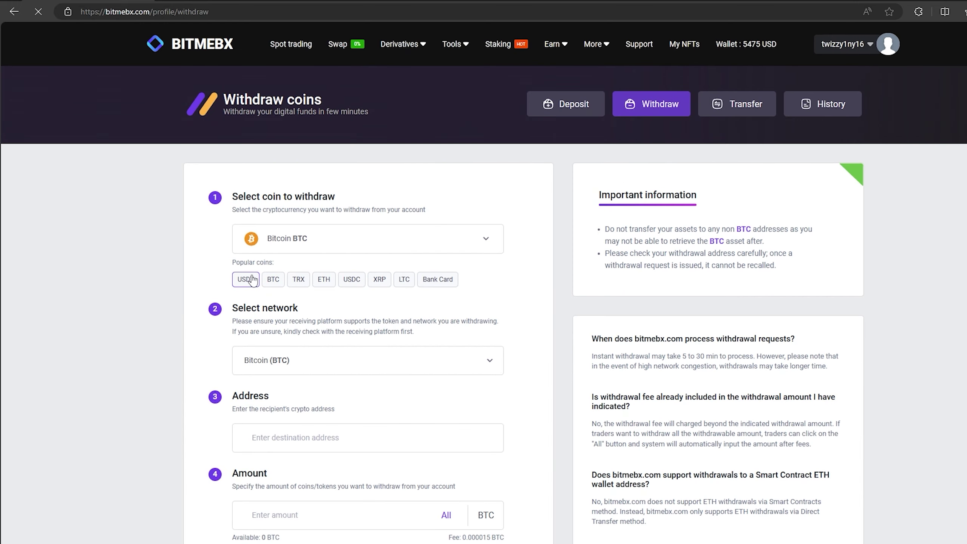
{"action": "left_click", "coordinate": [245, 279]}
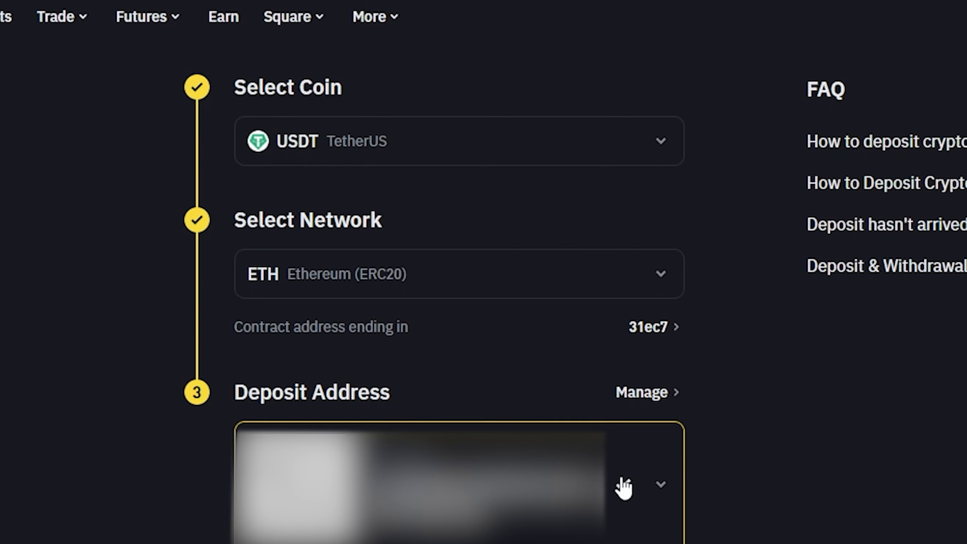
{"action": "left_click", "coordinate": [625, 487]}
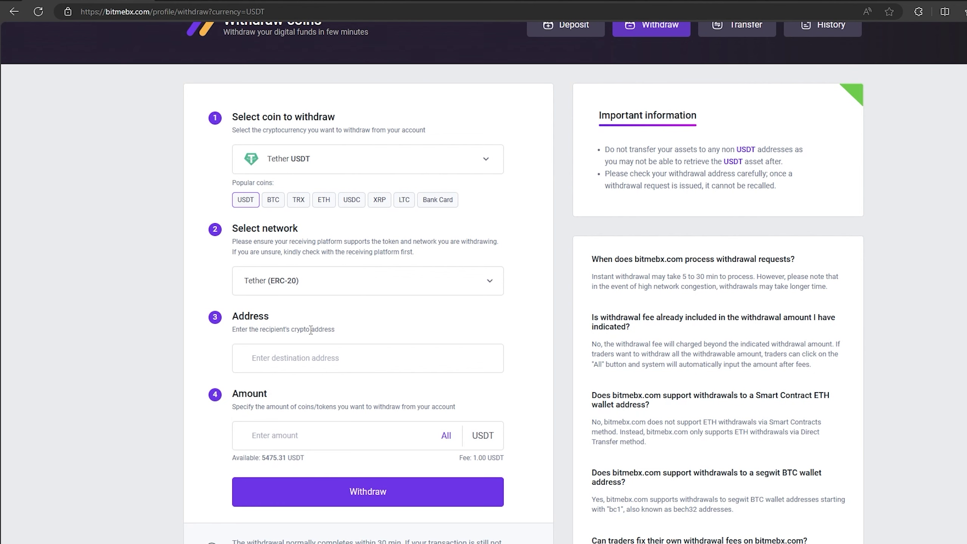
{"action": "left_click", "coordinate": [310, 358]}
{"action": "key", "text": "ctrl+v"}
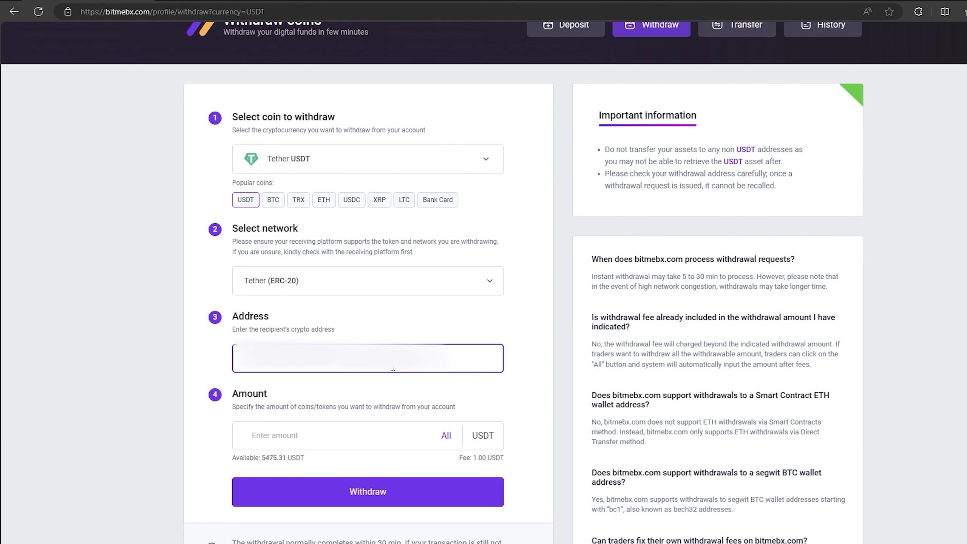
{"action": "left_click", "coordinate": [446, 435]}
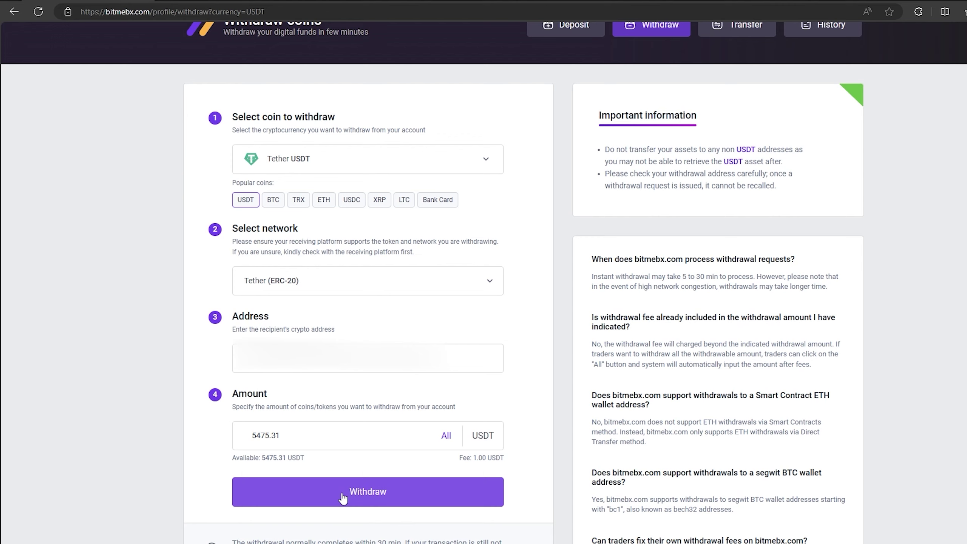
{"action": "left_click", "coordinate": [422, 499]}
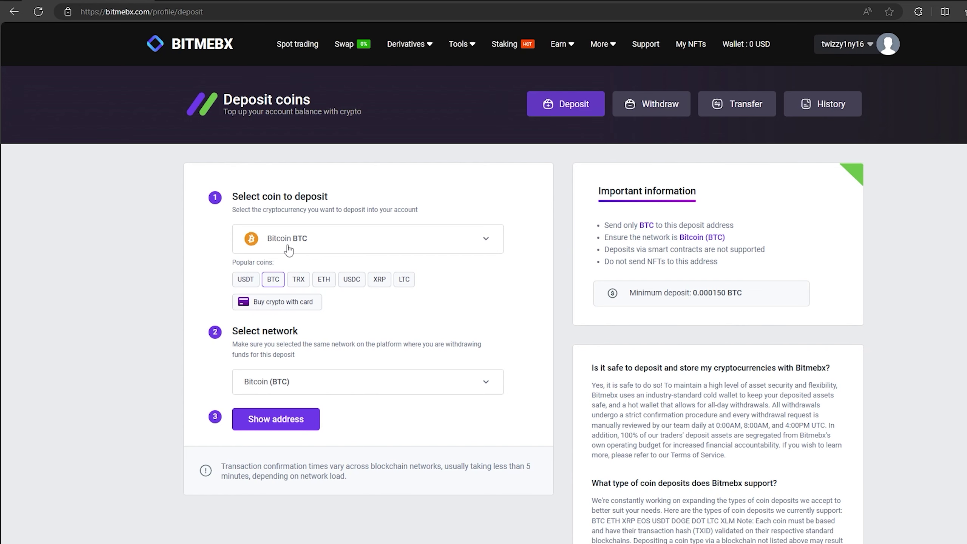
Copy a fresh Bitmebx Ethereum deposit address and go back to Binance's crypto withdrawal page
{"action": "left_click", "coordinate": [289, 248]}
{"action": "left_click", "coordinate": [293, 293]}
{"action": "left_click", "coordinate": [280, 418]}
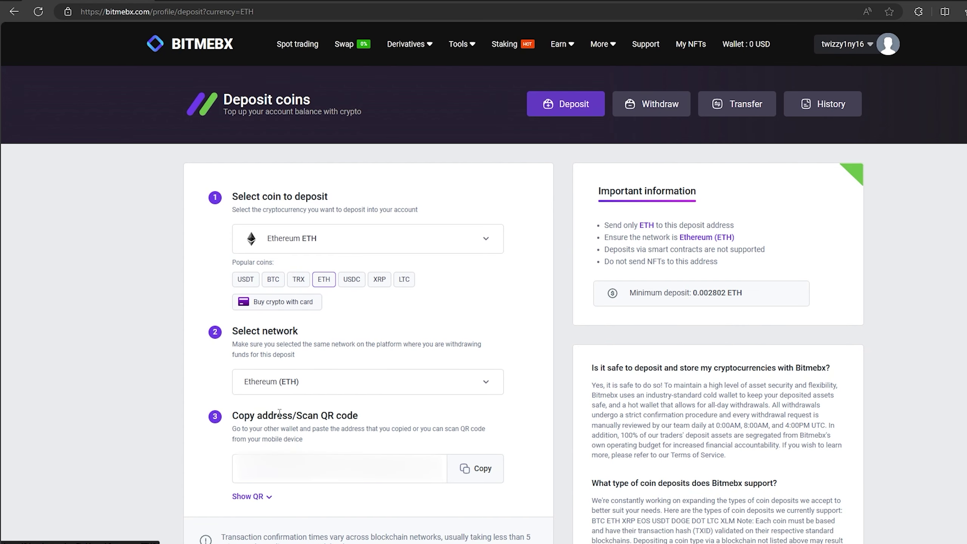
{"action": "left_click", "coordinate": [481, 469]}
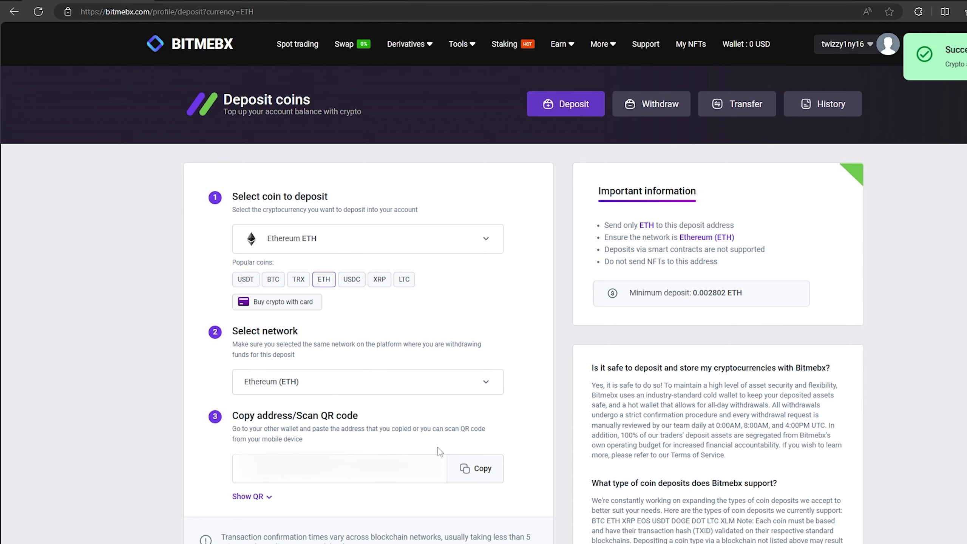
{"action": "left_click", "coordinate": [457, 4]}
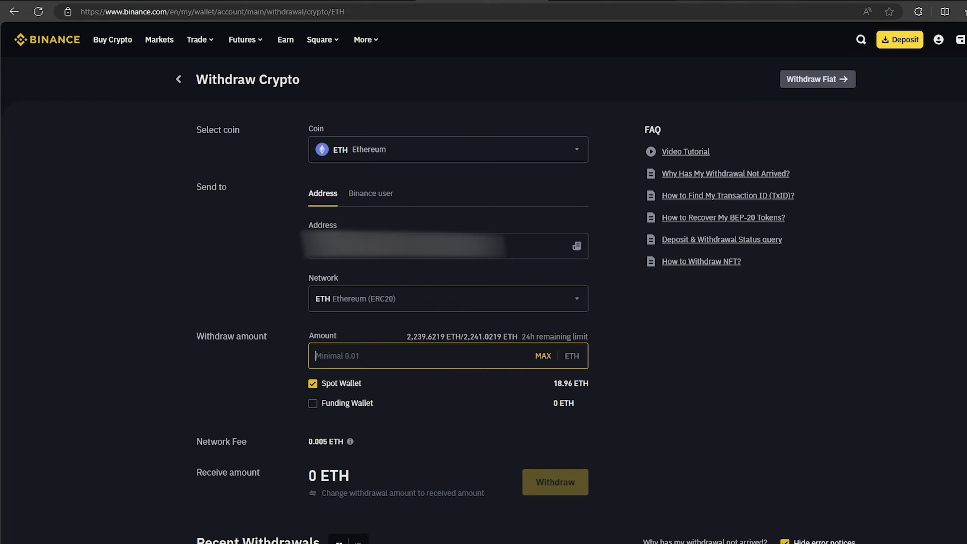
Convert 50000 USD to 14.01 ETH and enter 14.01 as Binance's withdrawal amount
{"action": "key", "text": "ctrl+Tab"}
{"action": "left_click", "coordinate": [363, 387]}
{"action": "type", "text": "0000"}
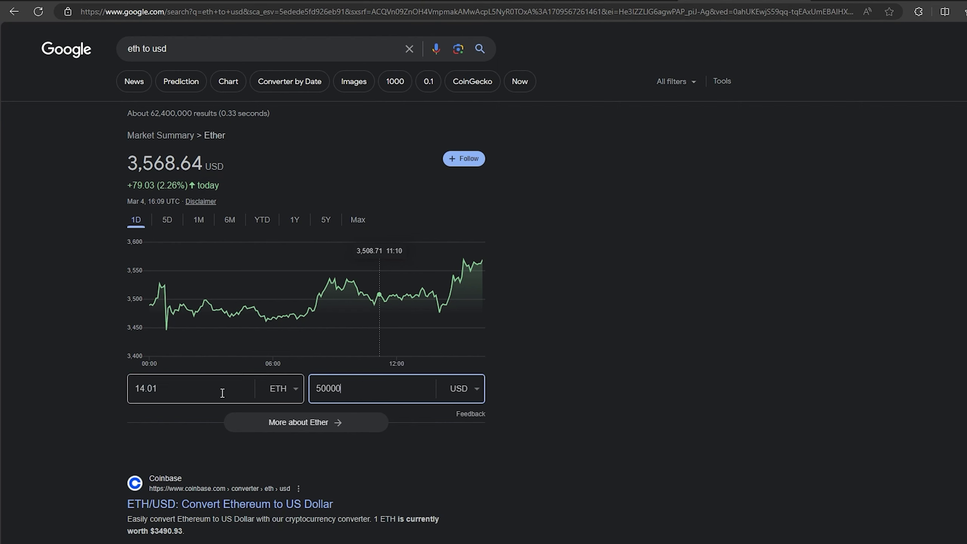
{"action": "double_click", "coordinate": [143, 388]}
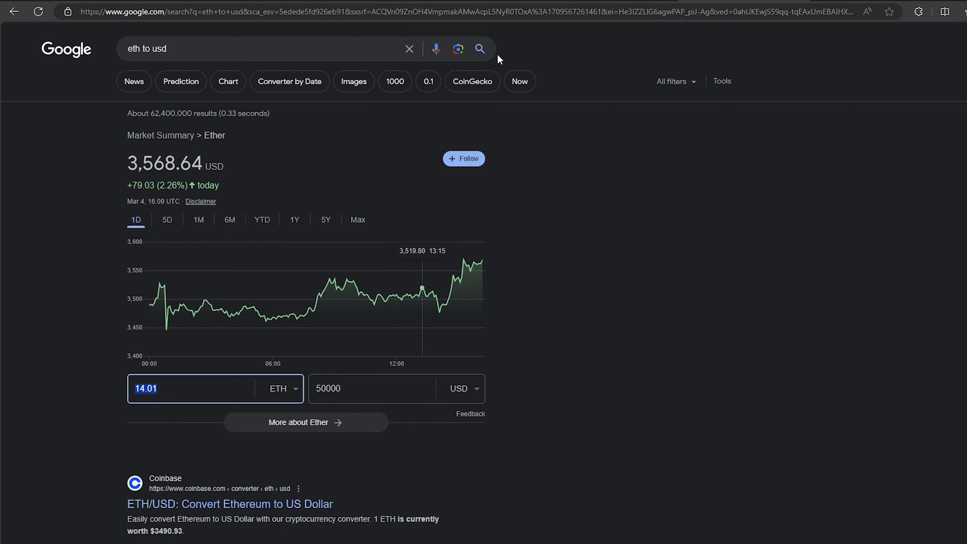
{"action": "left_click", "coordinate": [489, 1]}
{"action": "key", "text": "ctrl+v"}
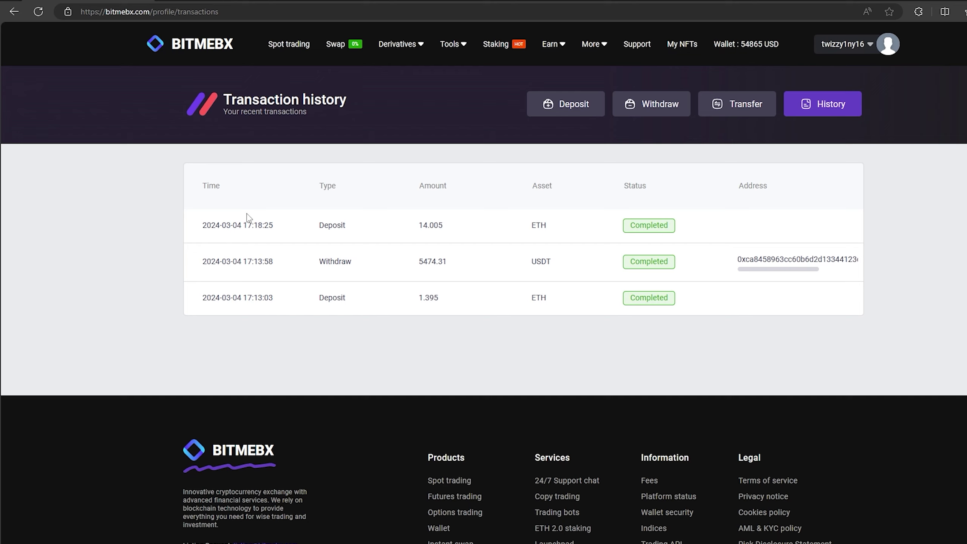
Open Bitmebx's ETH/USDT spot trading page, where 14.005 ETH is available
{"action": "left_click", "coordinate": [302, 47]}
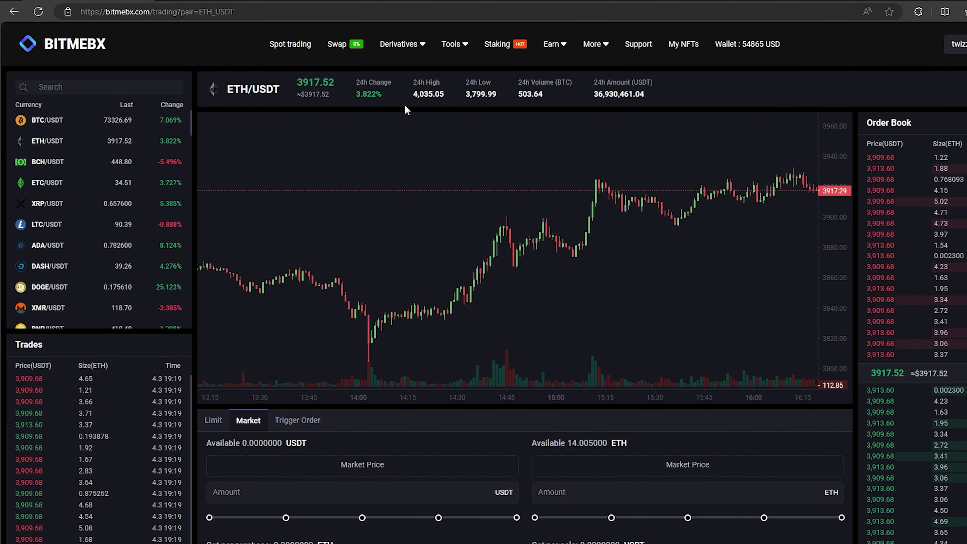
{"action": "scroll", "coordinate": [537, 412], "scroll_direction": "down", "scroll_amount": 1}
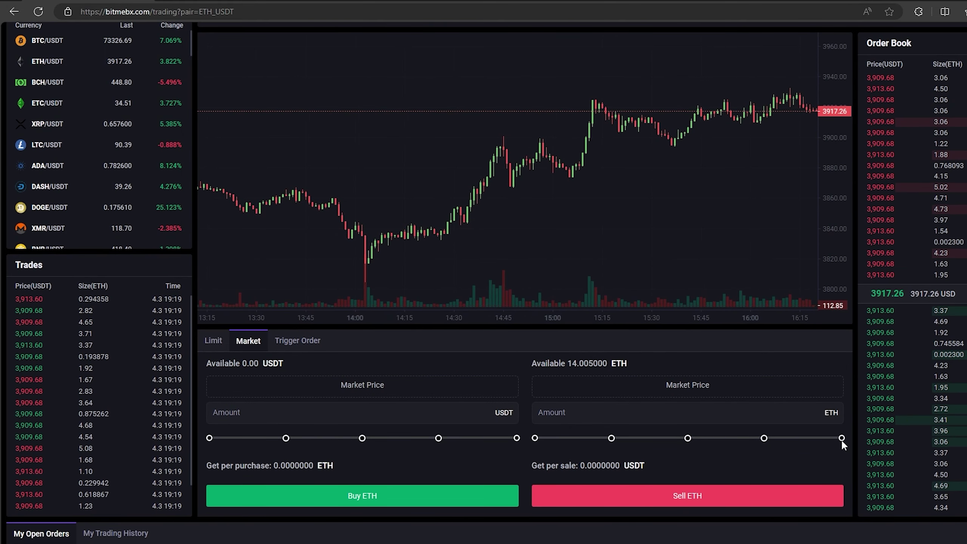
Sell all 14.005 ETH at market for 54859.66 USDT and go to coin withdrawal
{"action": "left_click", "coordinate": [842, 438]}
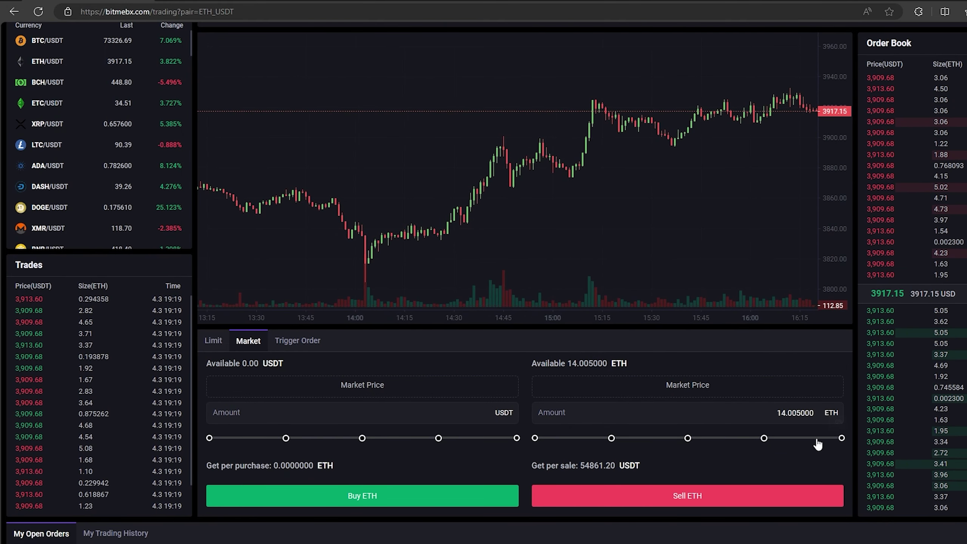
{"action": "left_click", "coordinate": [687, 495]}
{"action": "scroll", "coordinate": [543, 453], "scroll_direction": "up", "scroll_amount": 3}
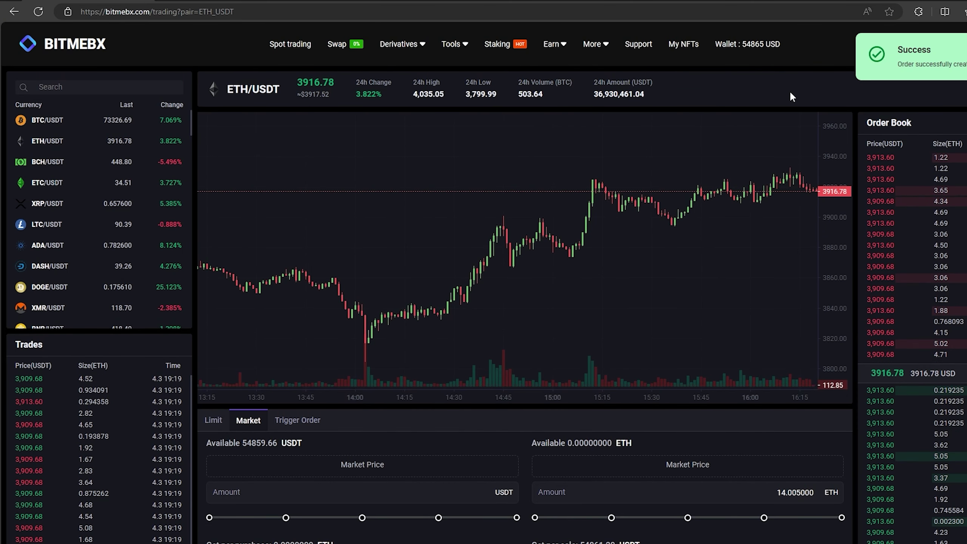
{"action": "left_click", "coordinate": [747, 44]}
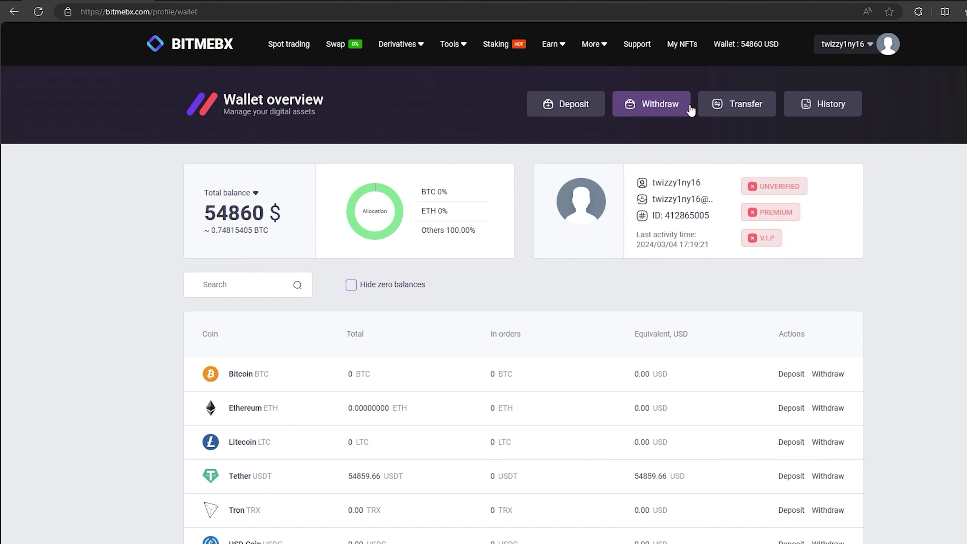
{"action": "left_click", "coordinate": [689, 109]}
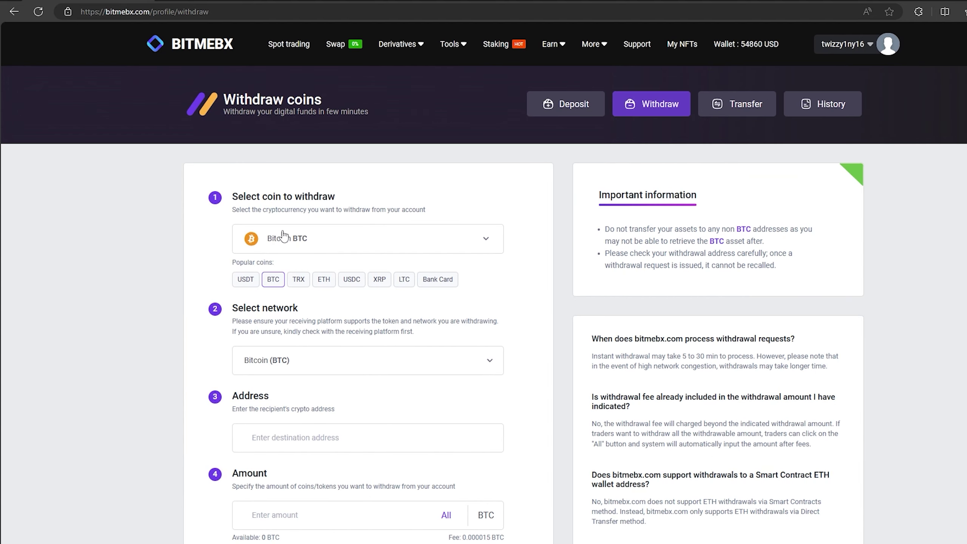
Withdraw the full 54858.66 USDT balance to the pasted Binance ERC-20 deposit address
{"action": "left_click", "coordinate": [247, 280]}
{"action": "scroll", "coordinate": [389, 200], "scroll_direction": "down", "scroll_amount": 1}
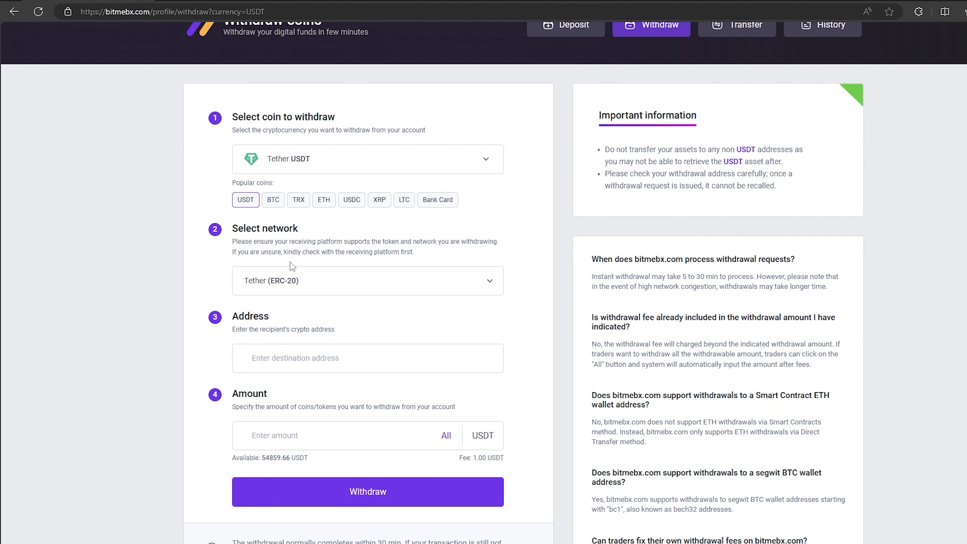
{"action": "left_click", "coordinate": [376, 360]}
{"action": "key", "text": "ctrl+v"}
{"action": "left_click", "coordinate": [448, 436]}
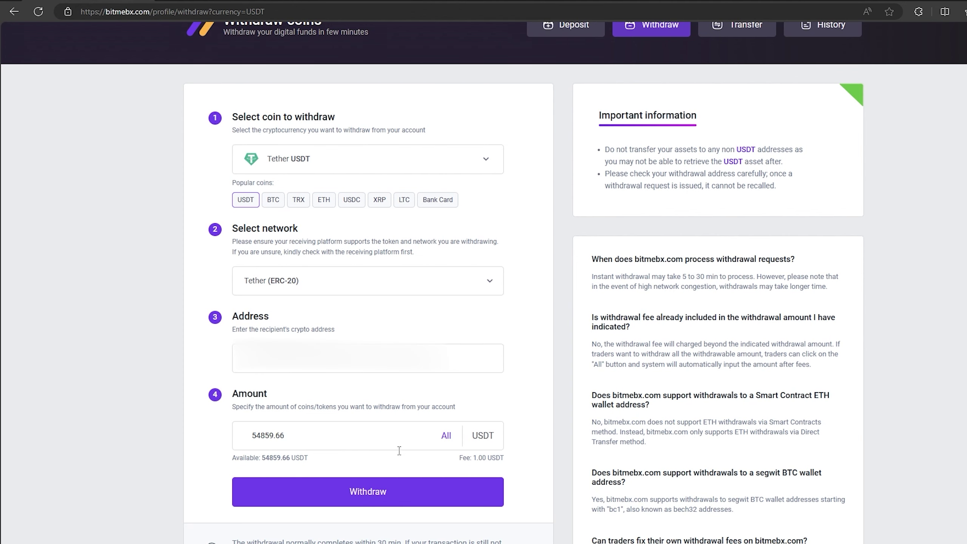
{"action": "left_click", "coordinate": [401, 492]}
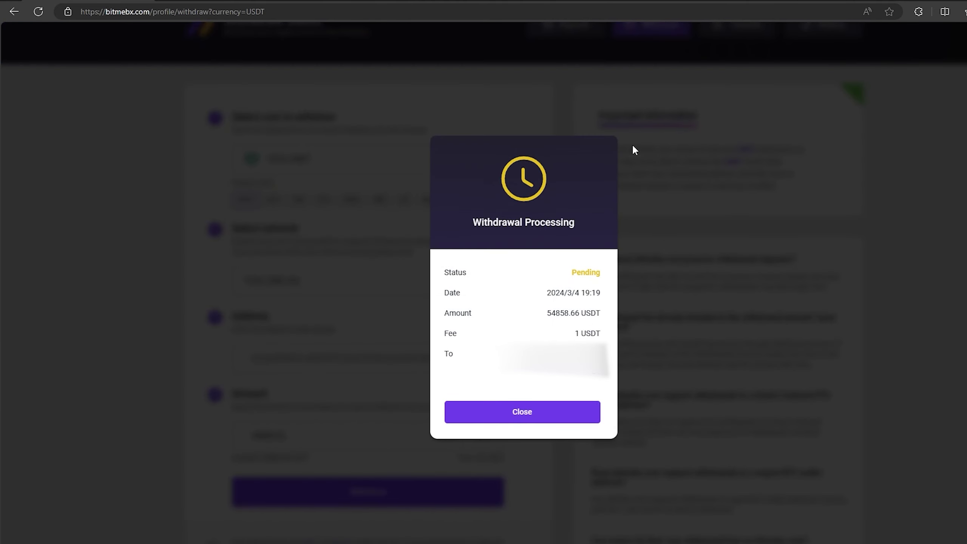